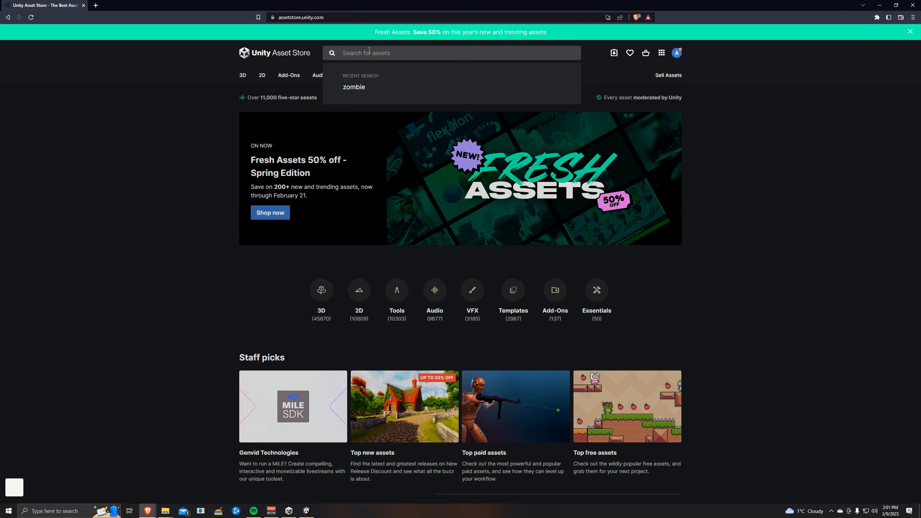
- Search the Asset Store for zombie, filter to free 3D assets, and open the free Zombie model
{"action": "type", "text": "zombie"}
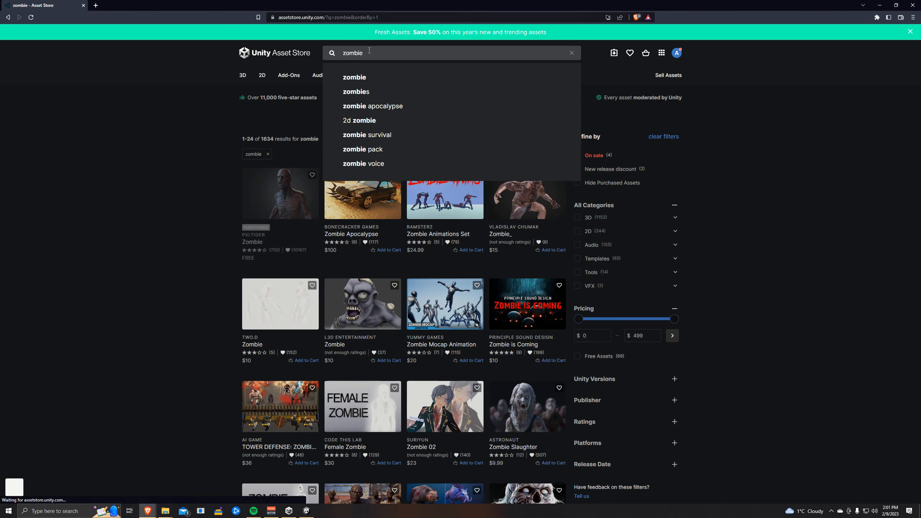
{"action": "left_click", "coordinate": [752, 170]}
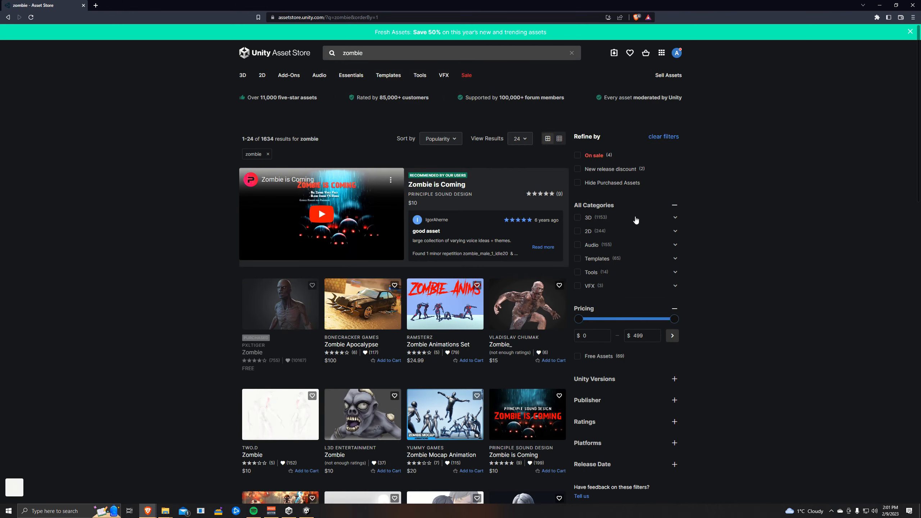
{"action": "left_click", "coordinate": [578, 218]}
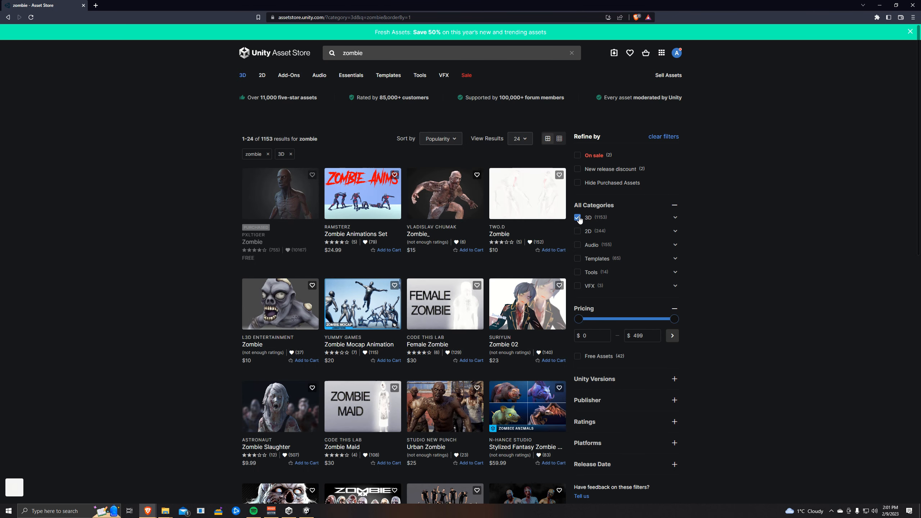
{"action": "left_click", "coordinate": [578, 357]}
{"action": "left_click", "coordinate": [267, 184]}
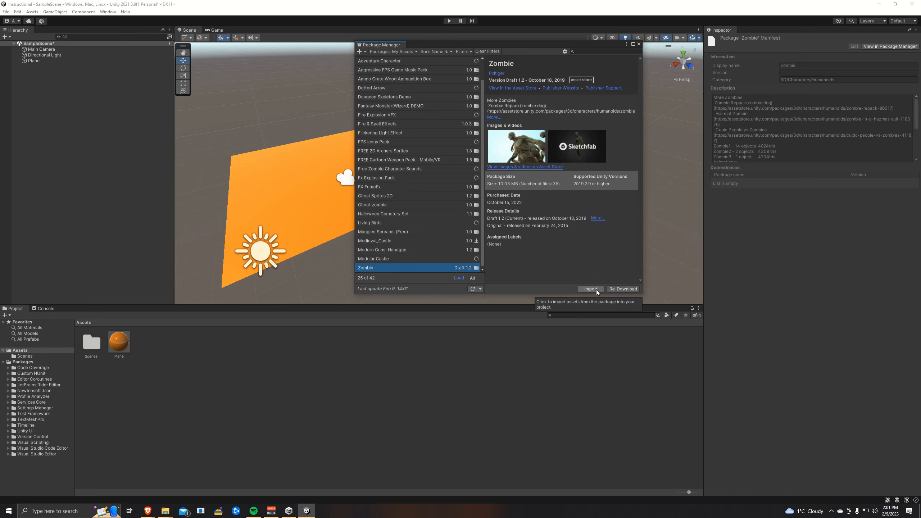
- Import the Zombie package into the Unity project with only the FBXs, Materials and Textures folders selected
{"action": "left_click", "coordinate": [595, 290]}
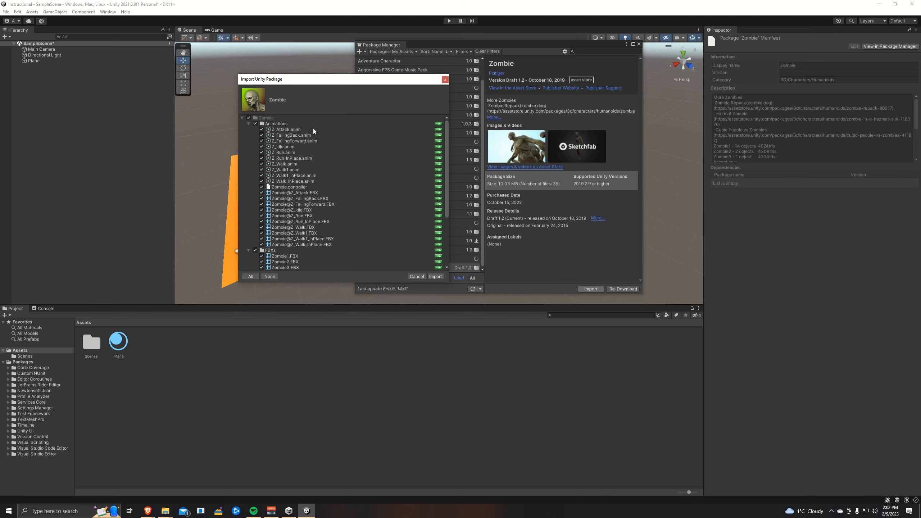
{"action": "left_click", "coordinate": [249, 118]}
{"action": "scroll", "coordinate": [279, 214], "scroll_direction": "down", "scroll_amount": 3}
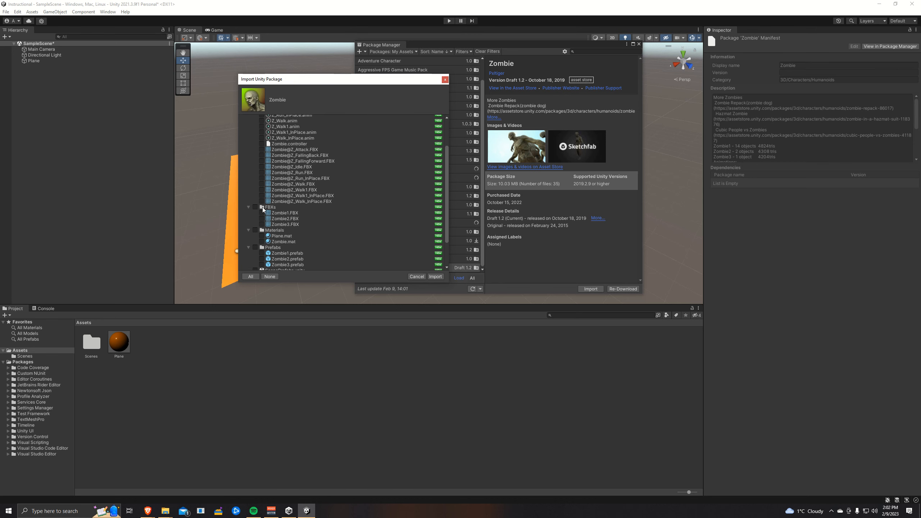
{"action": "left_click", "coordinate": [255, 206]}
{"action": "scroll", "coordinate": [279, 214], "scroll_direction": "down", "scroll_amount": 3}
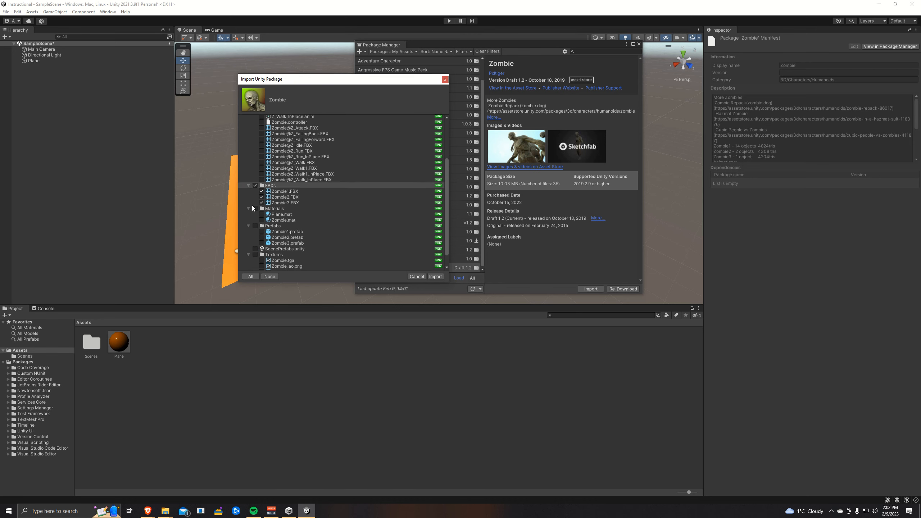
{"action": "left_click", "coordinate": [255, 209]}
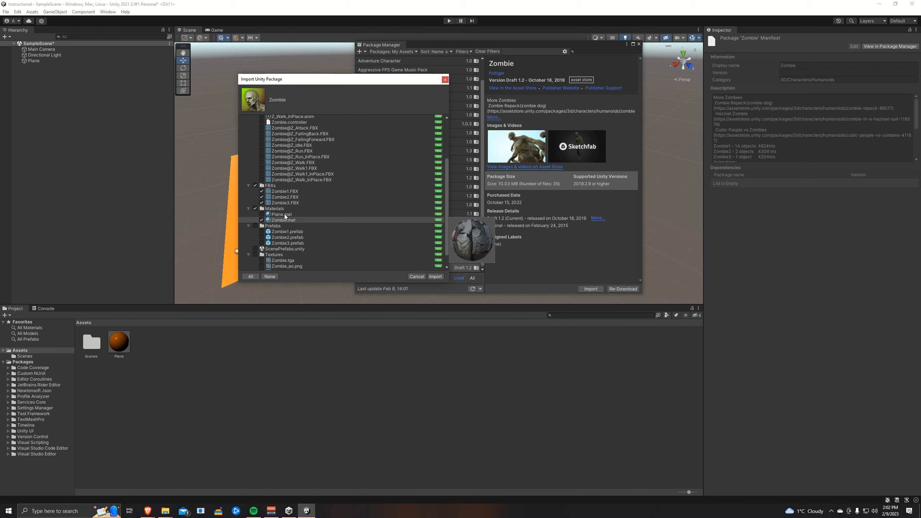
{"action": "scroll", "coordinate": [284, 215], "scroll_direction": "down", "scroll_amount": 2}
{"action": "left_click", "coordinate": [255, 239]}
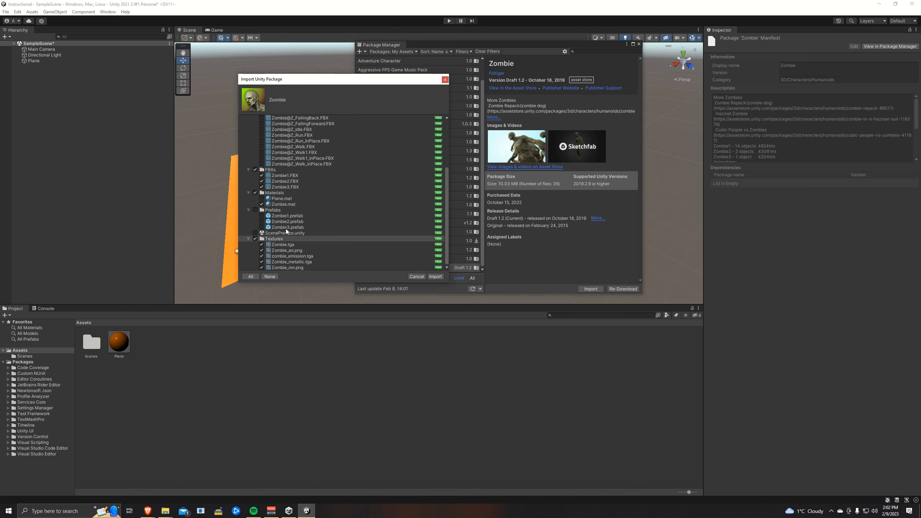
{"action": "left_click", "coordinate": [435, 276]}
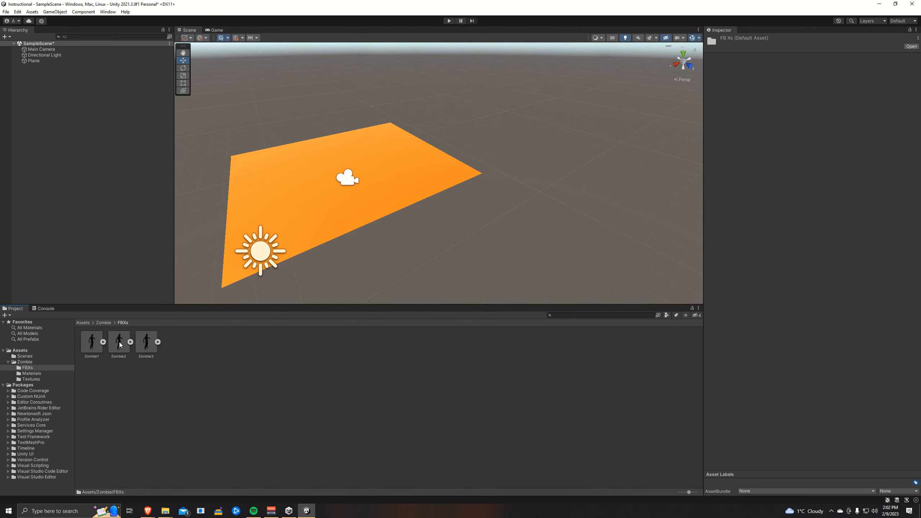
- Switch to Blender and delete the default cube, camera and light from the new scene
{"action": "right_click", "coordinate": [202, 356]}
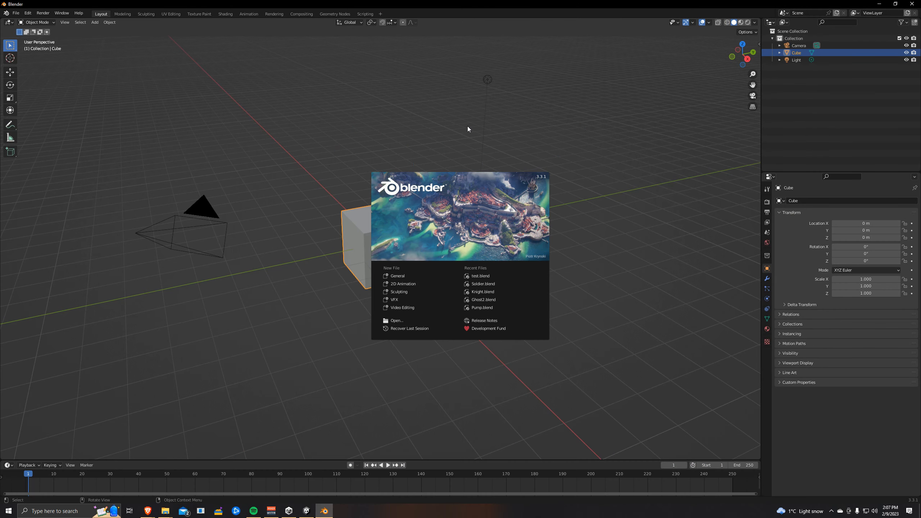
{"action": "left_click", "coordinate": [468, 126]}
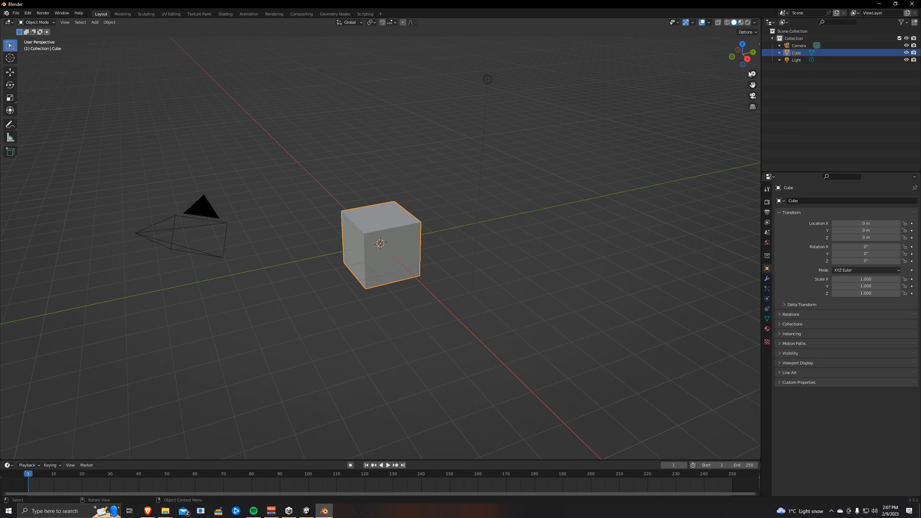
{"action": "left_click", "coordinate": [796, 60]}
{"action": "left_click", "coordinate": [797, 46], "text": "shift"}
{"action": "key", "text": "Delete"}
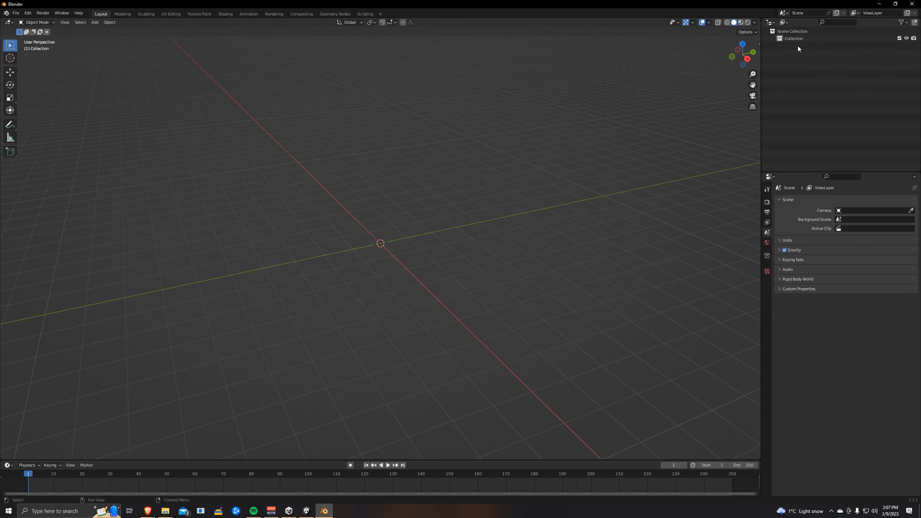
- Import Zombie3.FBX from the Unity project's Assets\Zombie\FBXs folder as an FBX file
{"action": "left_click", "coordinate": [18, 14]}
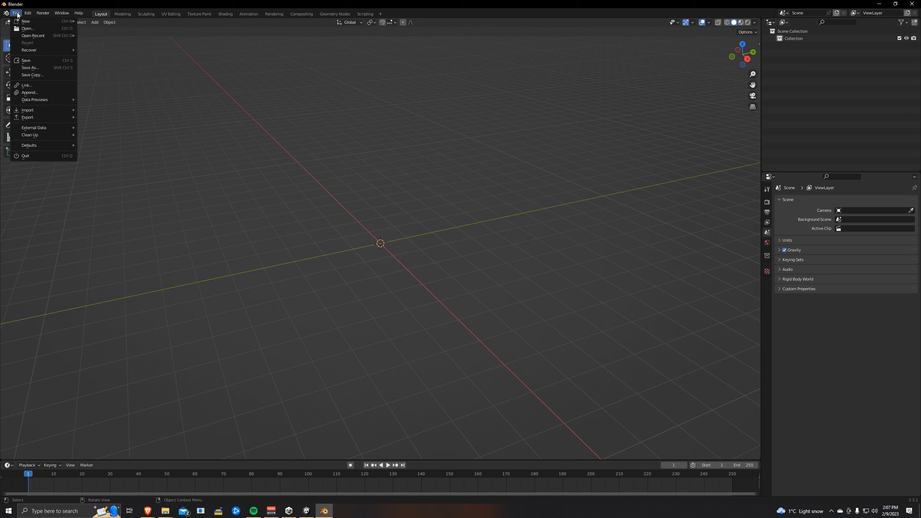
{"action": "mouse_move", "coordinate": [49, 110]}
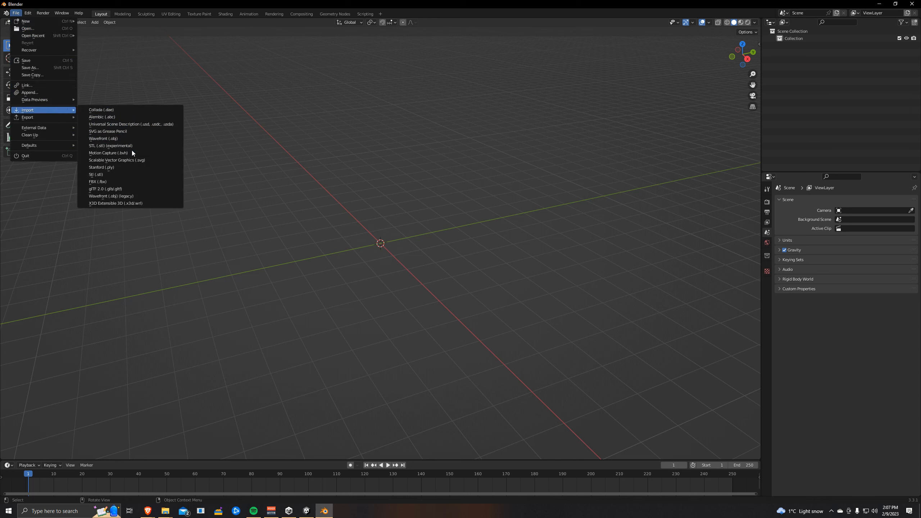
{"action": "left_click", "coordinate": [114, 182]}
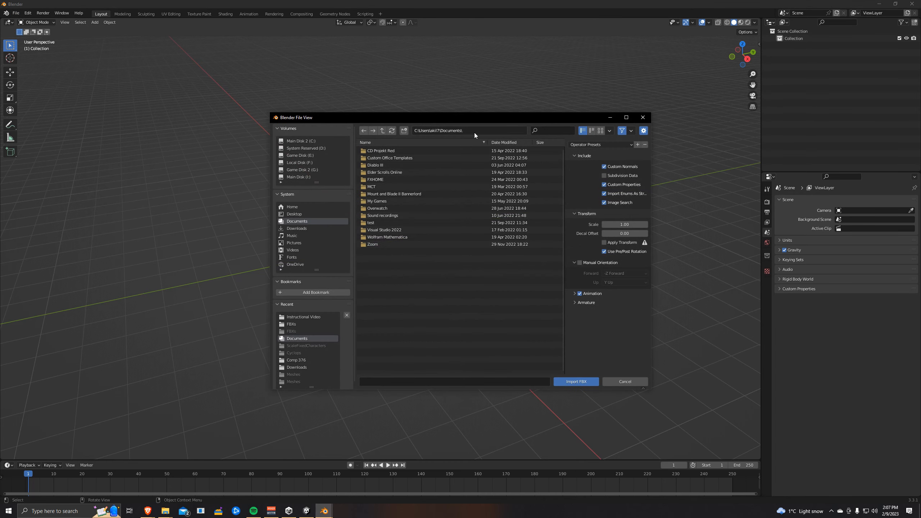
{"action": "left_click", "coordinate": [474, 132]}
{"action": "key", "text": "ctrl+v"}
{"action": "key", "text": "Return"}
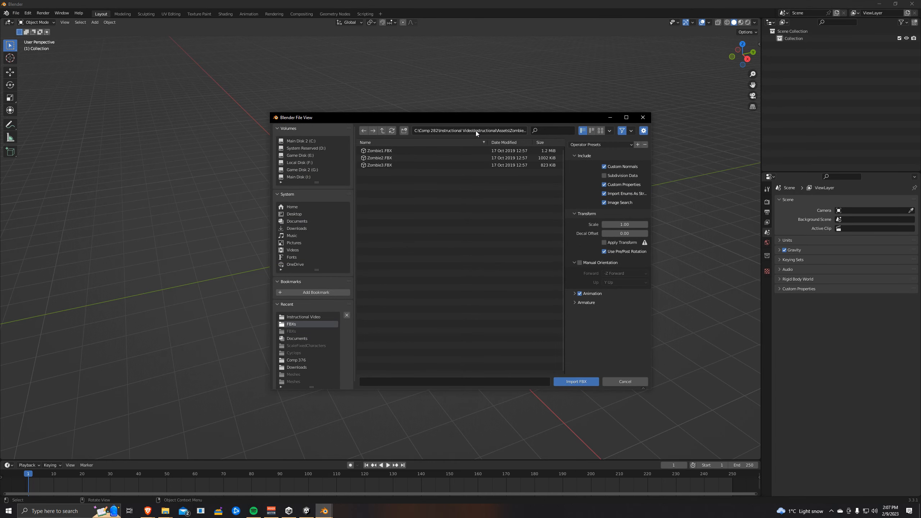
{"action": "left_click", "coordinate": [386, 166]}
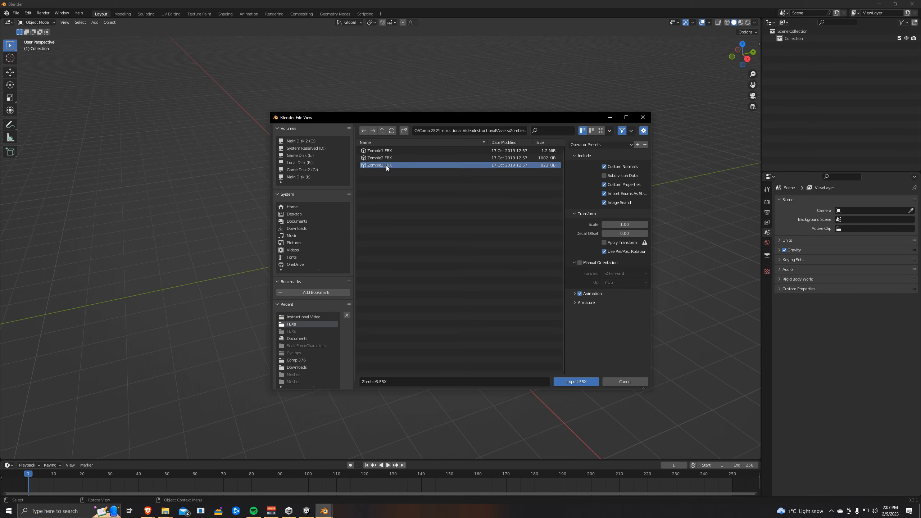
{"action": "left_click", "coordinate": [576, 382]}
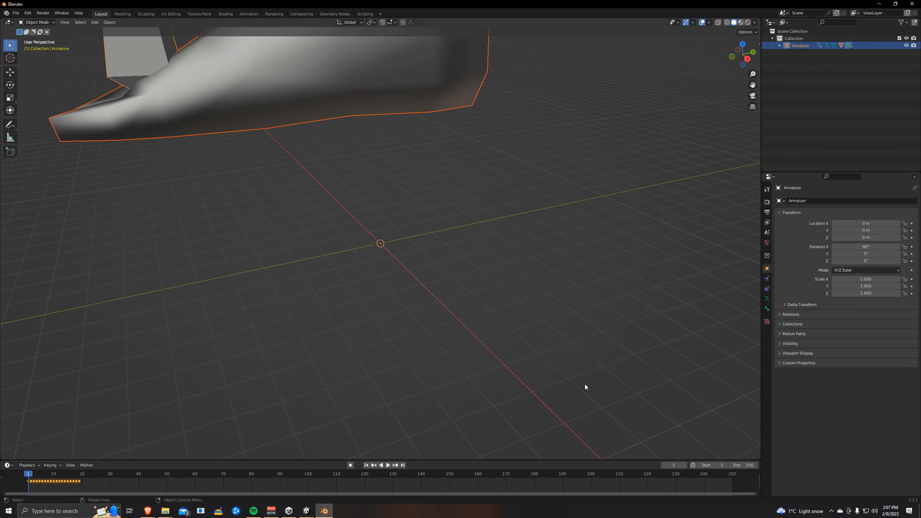
- Delete the imported zombie's armature in the outliner
{"action": "scroll", "coordinate": [494, 293], "scroll_direction": "down", "scroll_amount": 8}
{"action": "middle_click_drag", "start_coordinate": [425, 225], "coordinate": [468, 185]}
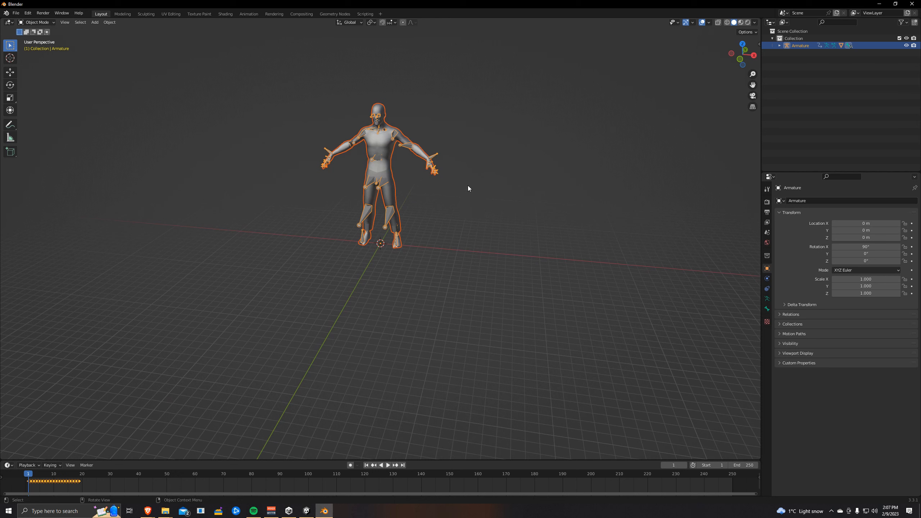
{"action": "left_click", "coordinate": [780, 45]}
{"action": "left_click", "coordinate": [811, 68]}
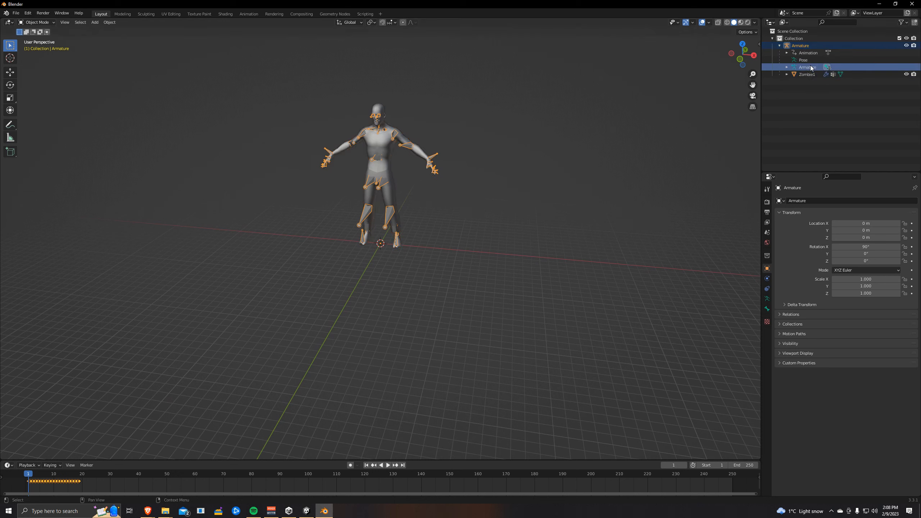
{"action": "key", "text": "Delete"}
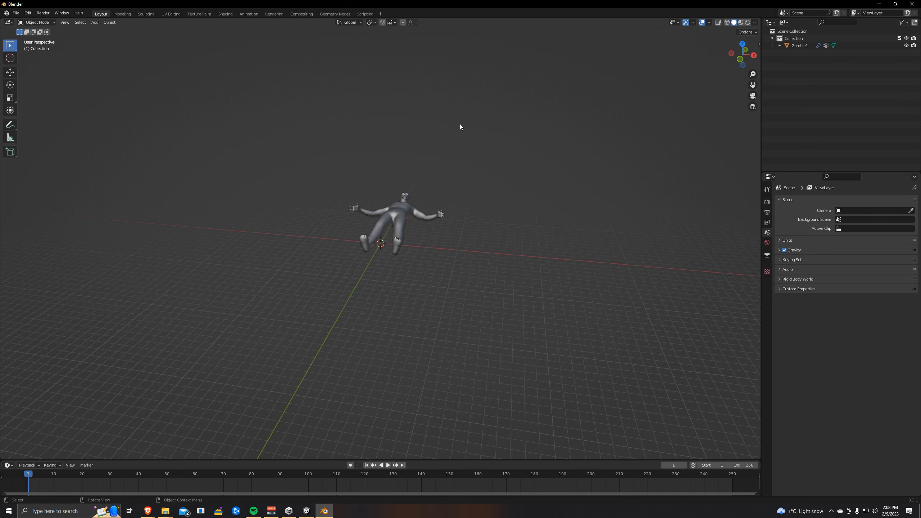
- Export the zombie mesh as a Wavefront OBJ, naming the file after the zombie and setting the forward axis to Y
{"action": "middle_click_drag", "start_coordinate": [460, 125], "coordinate": [430, 198]}
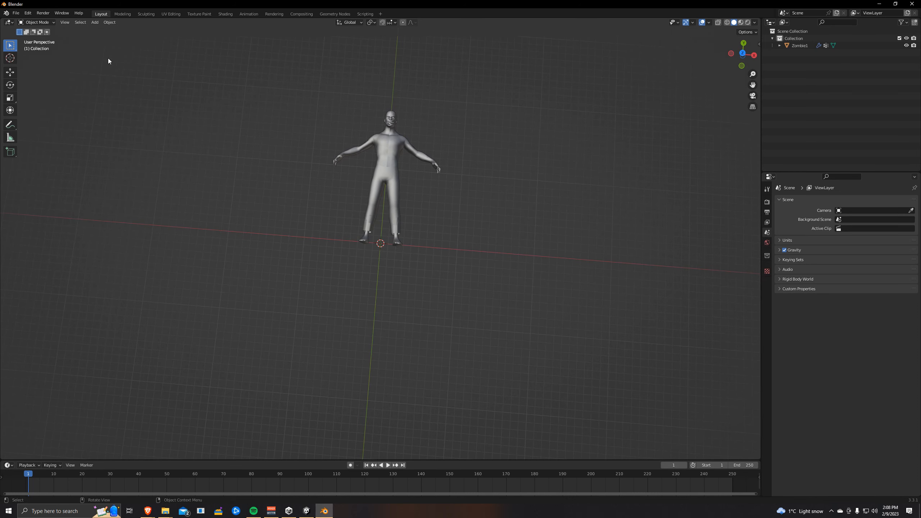
{"action": "left_click", "coordinate": [14, 13]}
{"action": "mouse_move", "coordinate": [41, 118]}
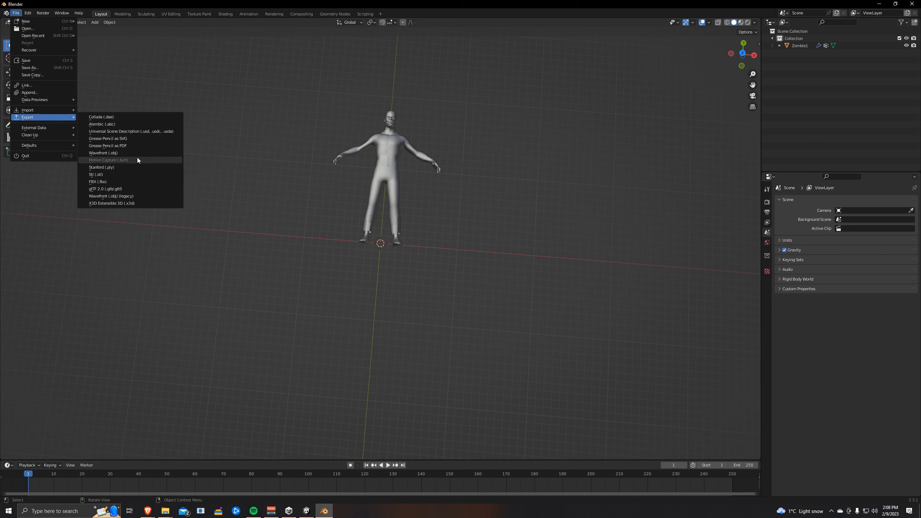
{"action": "left_click", "coordinate": [118, 154]}
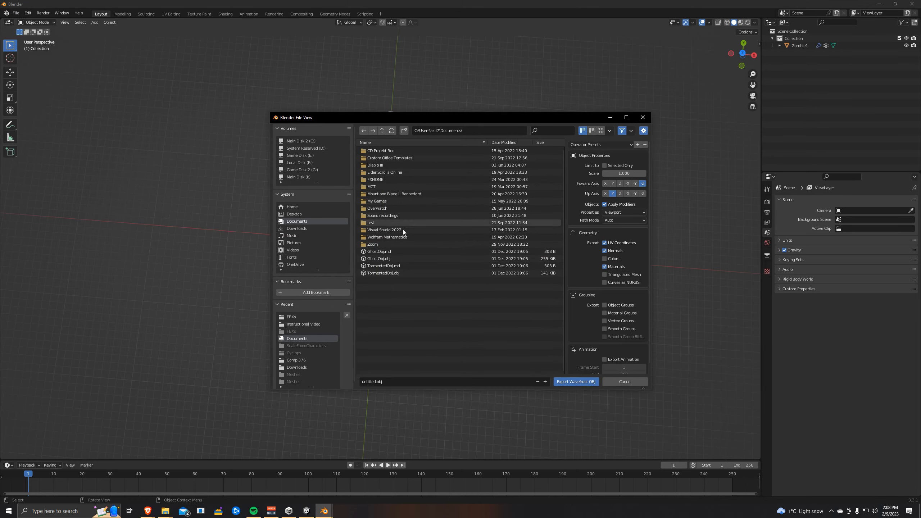
{"action": "left_click", "coordinate": [412, 382]}
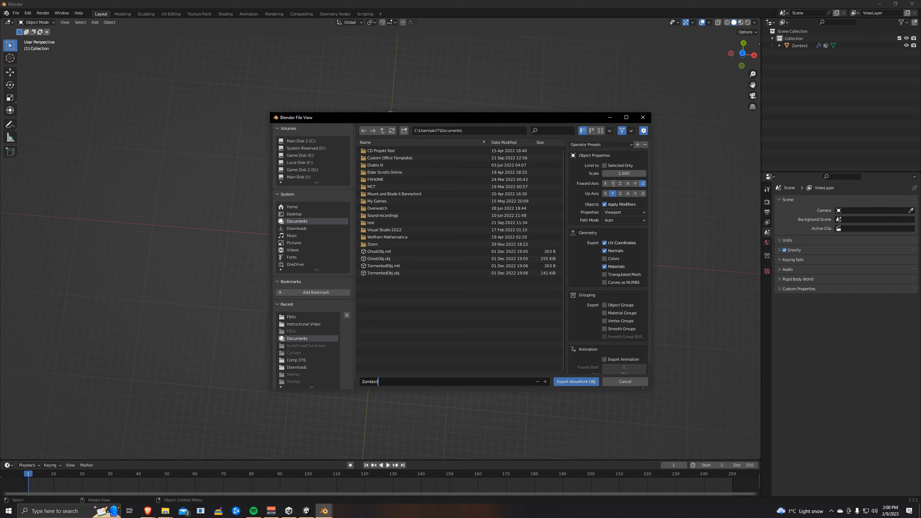
{"action": "left_click", "coordinate": [613, 183]}
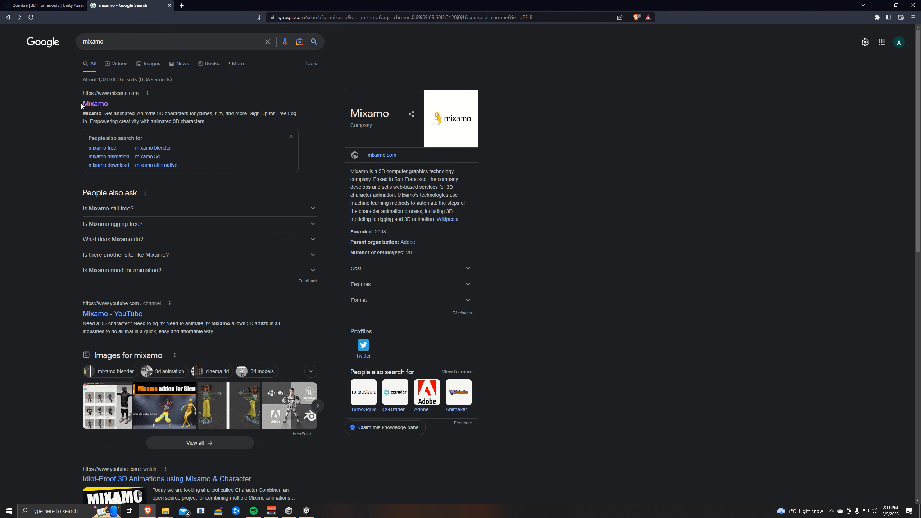
- Open Mixamo and upload the exported zombie file as a new character, accepting its orientation
{"action": "left_click", "coordinate": [100, 105]}
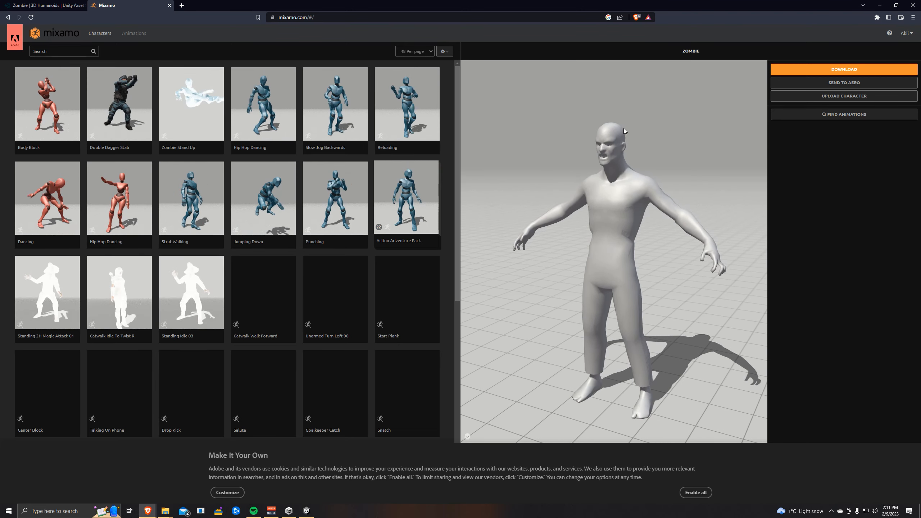
{"action": "left_click", "coordinate": [804, 97]}
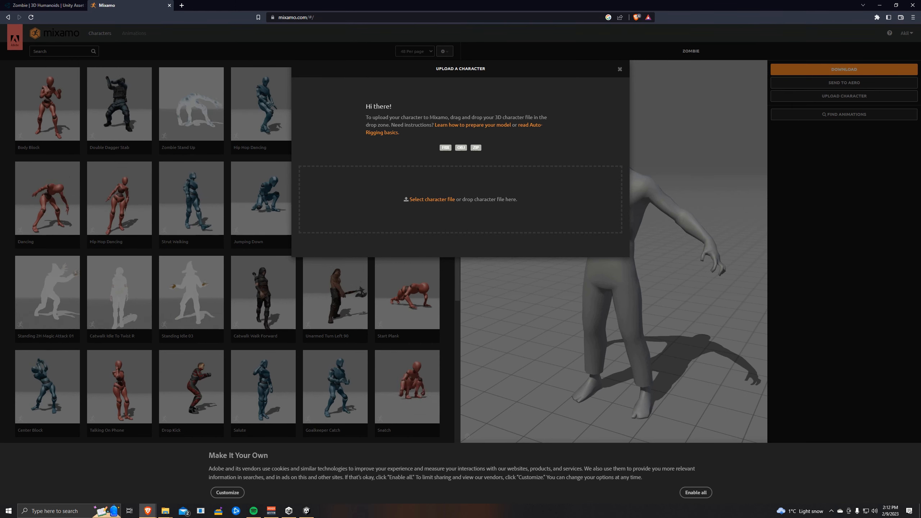
{"action": "left_click_drag", "start_coordinate": [920, 275], "coordinate": [469, 204]}
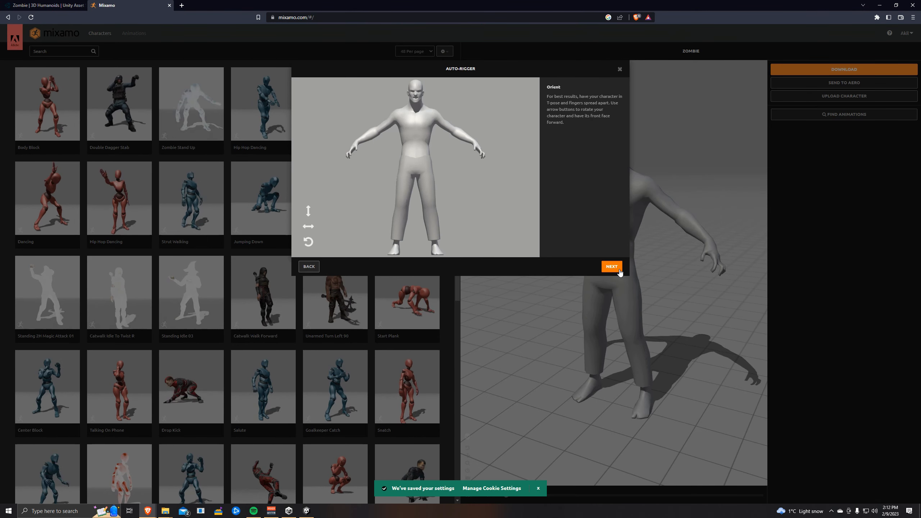
{"action": "left_click", "coordinate": [612, 266]}
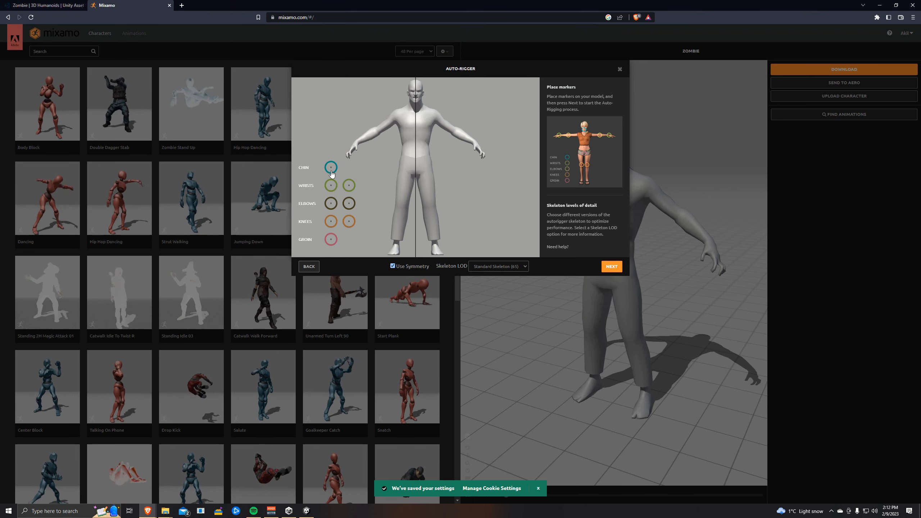
- Place the chin, wrist, elbow, knee and groin markers on the zombie model and start auto-rigging
{"action": "left_click_drag", "start_coordinate": [341, 161], "coordinate": [416, 103]}
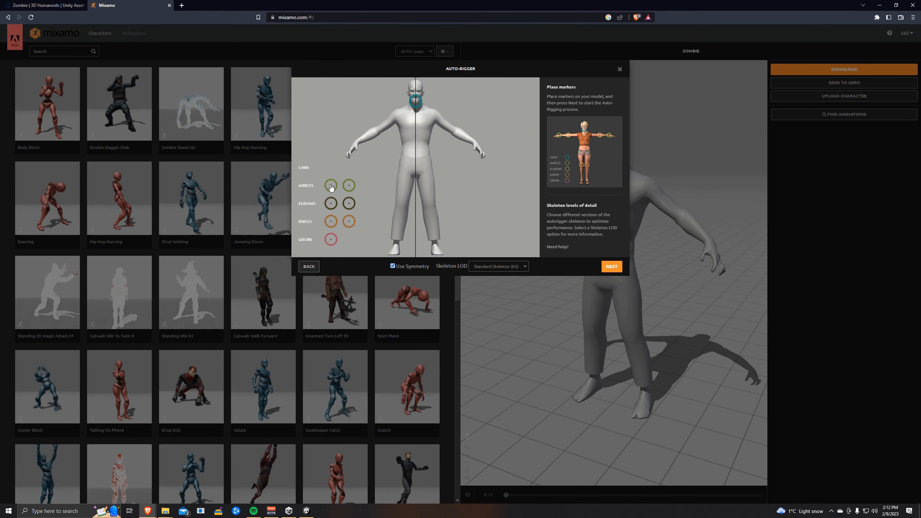
{"action": "left_click_drag", "start_coordinate": [330, 186], "coordinate": [359, 144]}
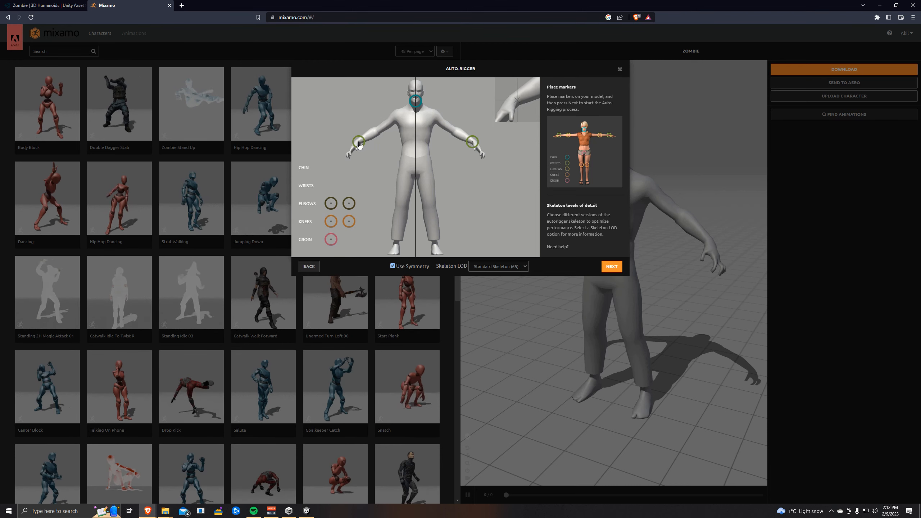
{"action": "left_click_drag", "start_coordinate": [331, 203], "coordinate": [380, 131]}
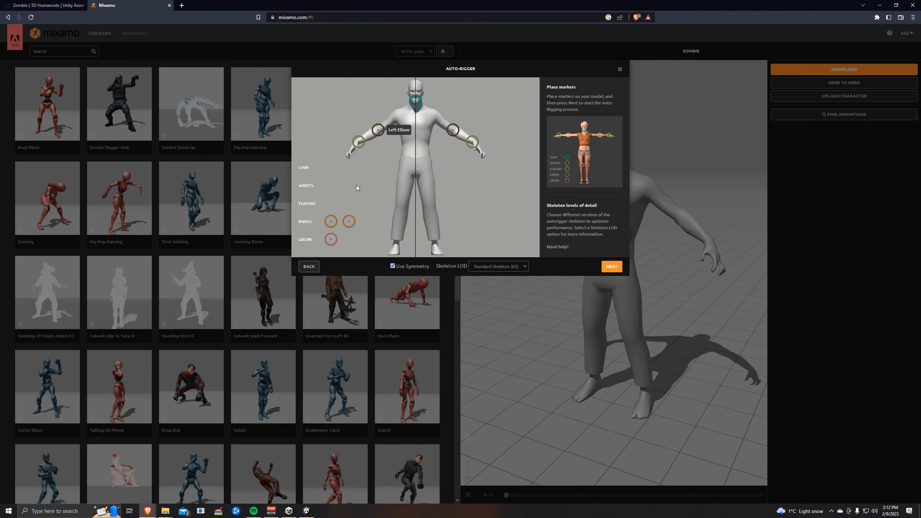
{"action": "left_click_drag", "start_coordinate": [331, 222], "coordinate": [403, 207]}
{"action": "left_click_drag", "start_coordinate": [330, 239], "coordinate": [416, 173]}
{"action": "left_click", "coordinate": [611, 267]}
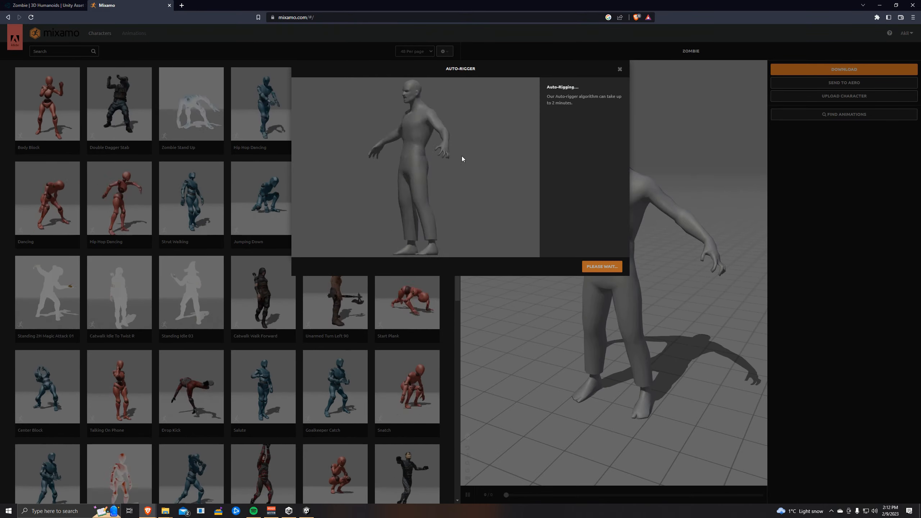
- Finish the auto-rigger to load the rigged zombie character
{"action": "left_click", "coordinate": [612, 266]}
{"action": "left_click", "coordinate": [609, 267]}
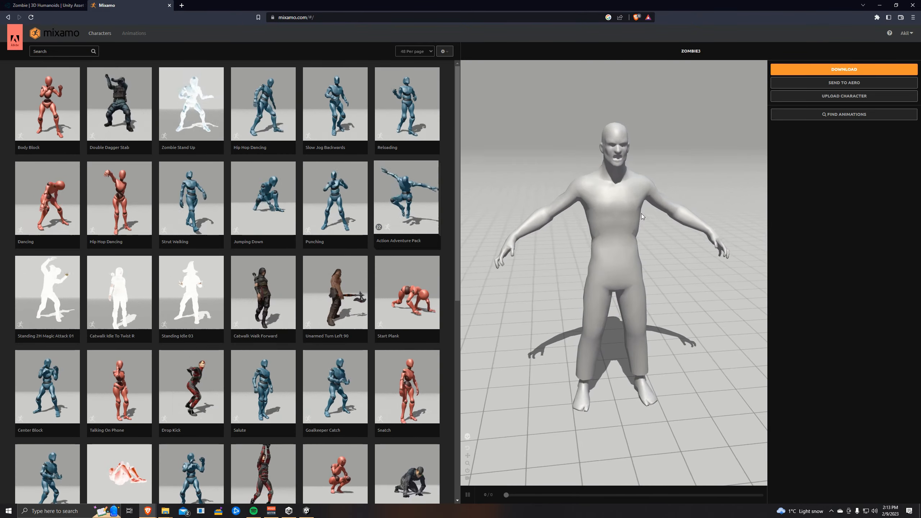
- Search the animations for attack, apply Zombie Attack to the character, and raise its Overdrive to about 90
{"action": "left_click", "coordinate": [79, 51]}
{"action": "type", "text": "attack"}
{"action": "key", "text": "Return"}
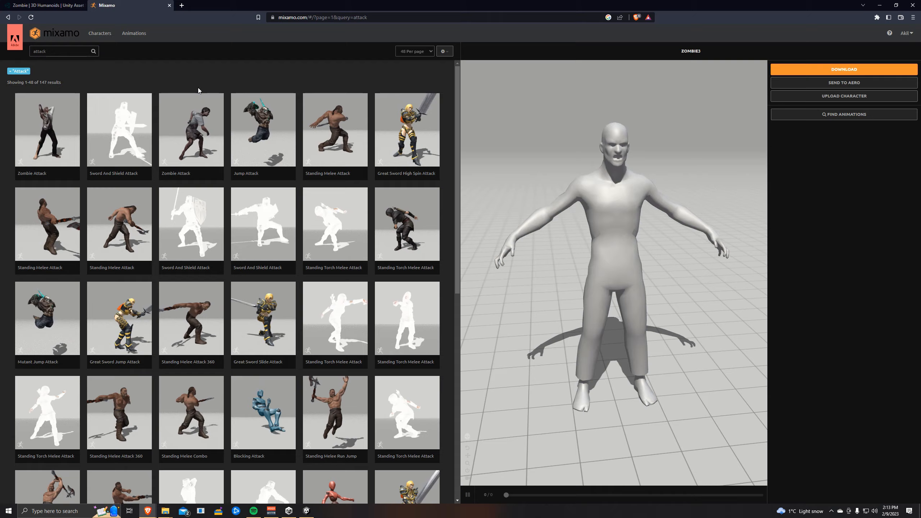
{"action": "left_click", "coordinate": [199, 137]}
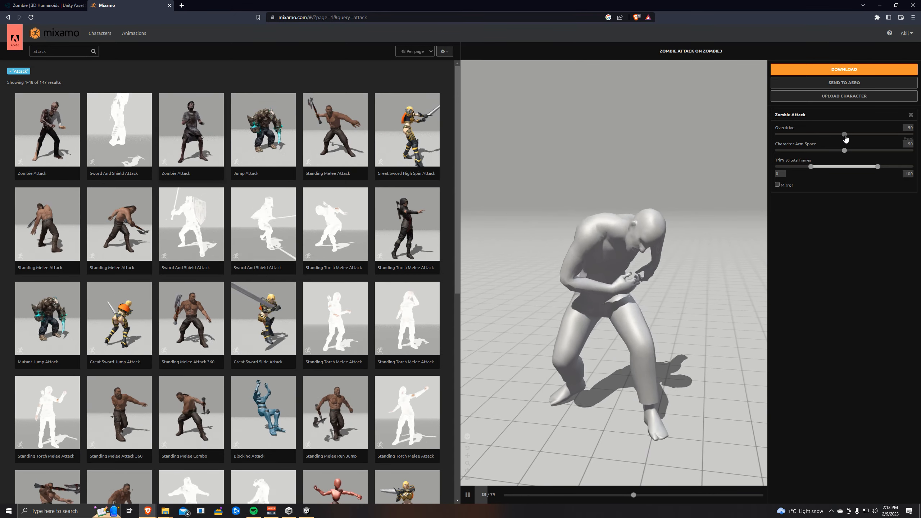
{"action": "left_click_drag", "start_coordinate": [844, 134], "coordinate": [886, 137]}
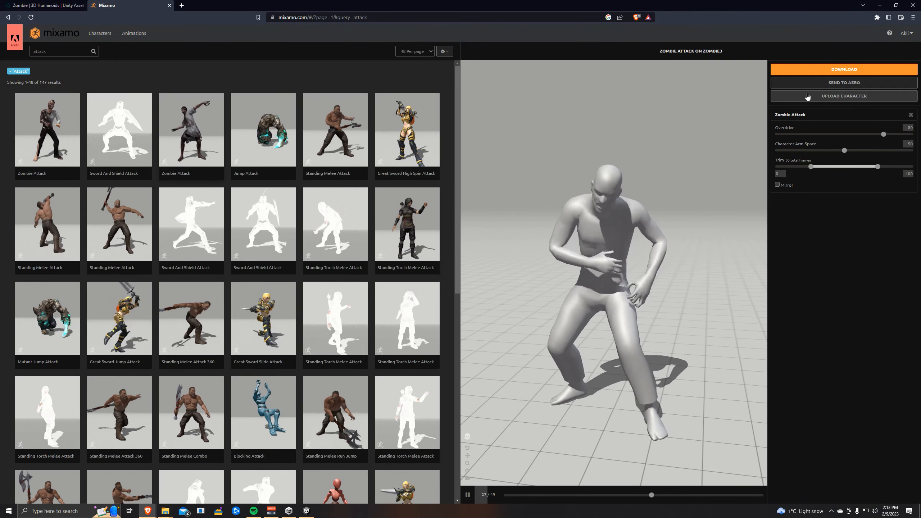
- Download the animation as FBX Binary with skin at 30 fps, saving it as Zombie Attack and replacing the existing file
{"action": "left_click", "coordinate": [840, 70]}
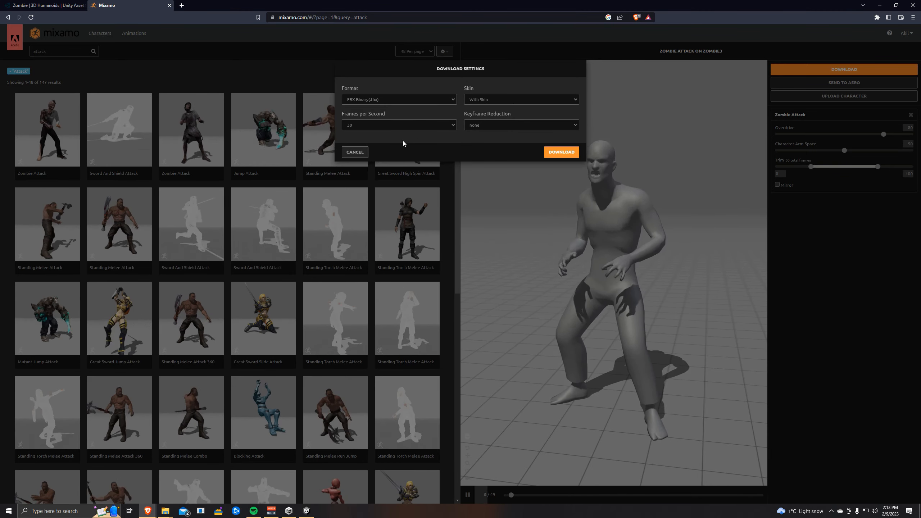
{"action": "left_click", "coordinate": [564, 154]}
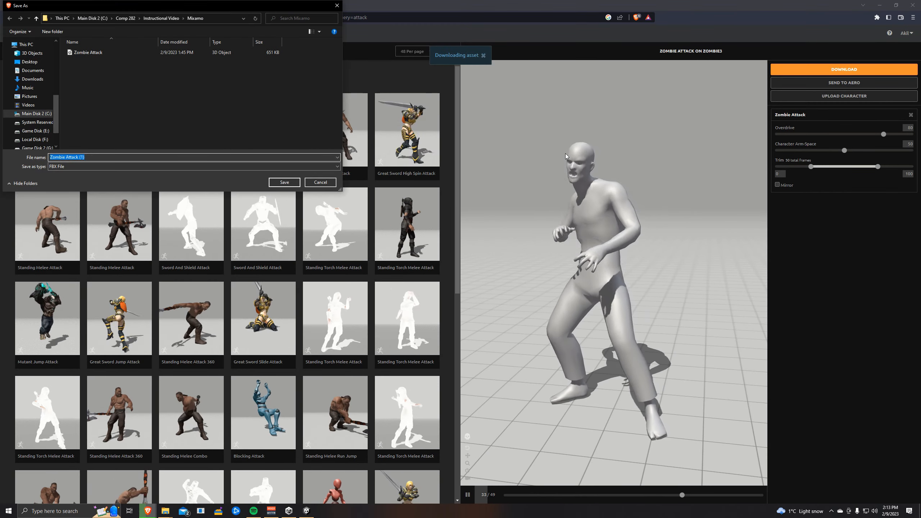
{"action": "left_click", "coordinate": [97, 55]}
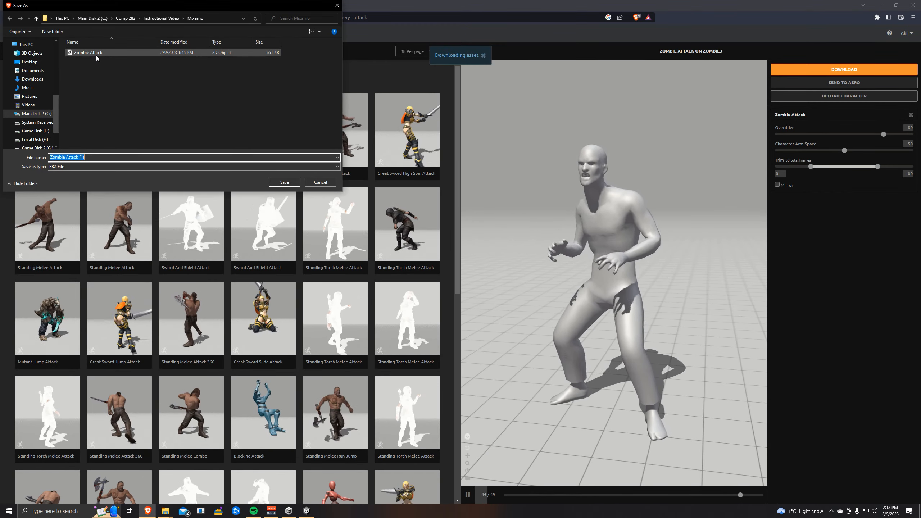
{"action": "left_click", "coordinate": [285, 182]}
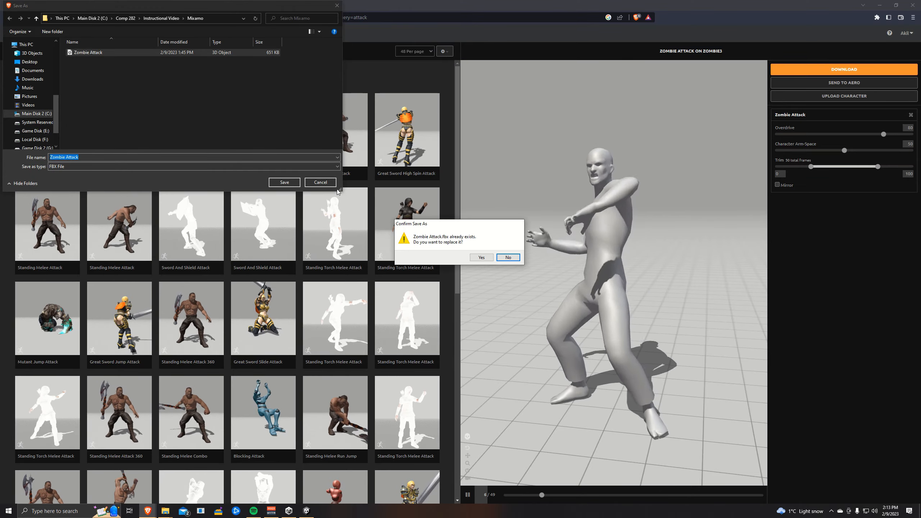
{"action": "left_click", "coordinate": [481, 257]}
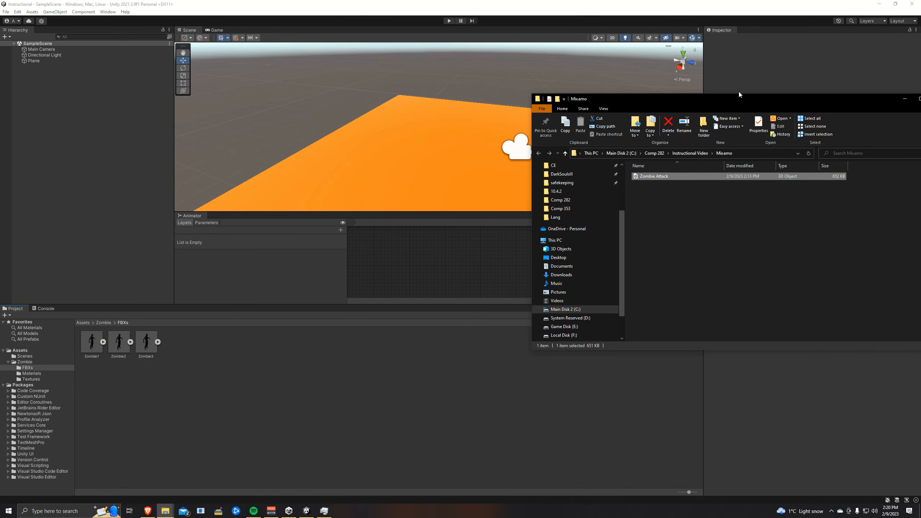
- Import the downloaded Zombie Attack FBX into the project's FBXs folder
{"action": "left_click_drag", "start_coordinate": [738, 91], "coordinate": [662, 64]}
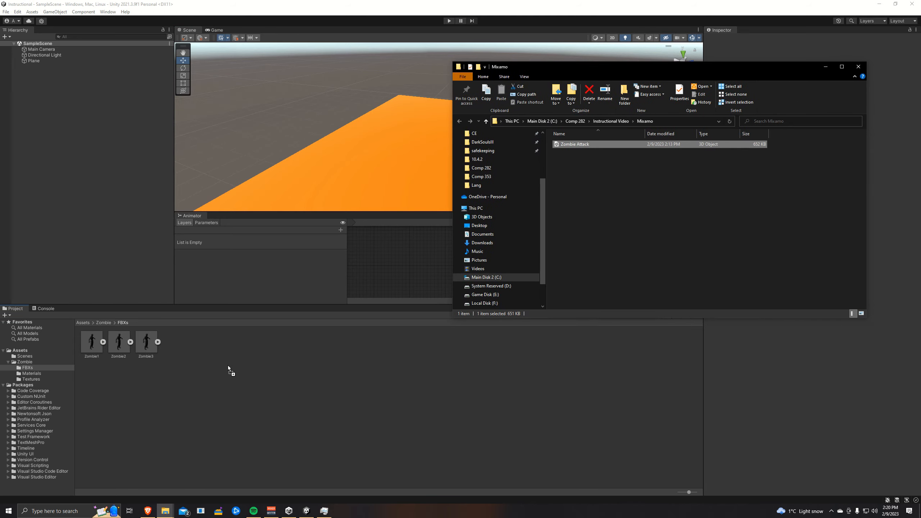
{"action": "left_click_drag", "start_coordinate": [228, 366], "coordinate": [227, 365]}
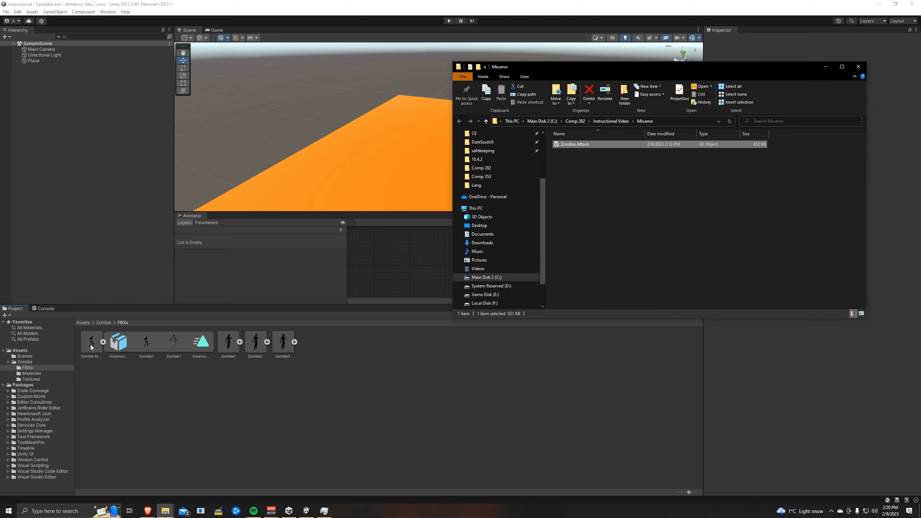
- Duplicate the Zombie Attack FBX's animation clip and rename the copy ZombieAttack
{"action": "left_click", "coordinate": [91, 344]}
{"action": "left_click", "coordinate": [205, 343]}
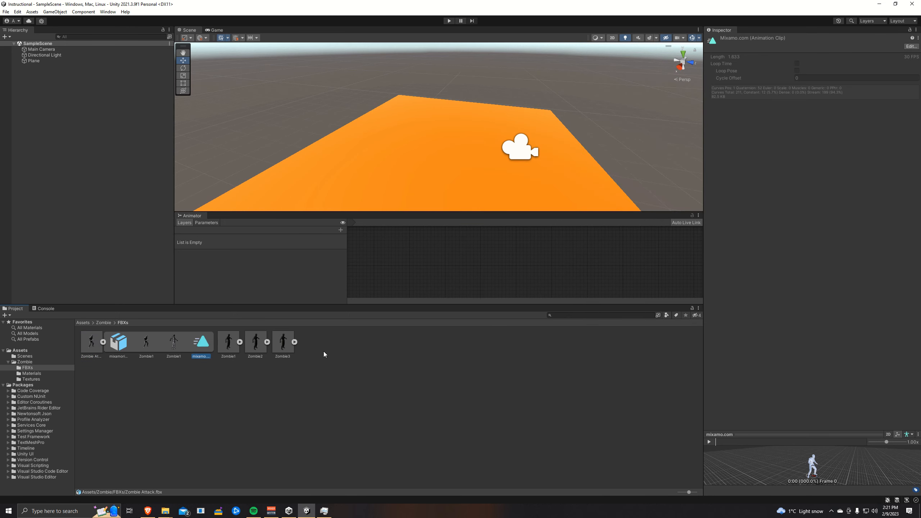
{"action": "key", "text": "ctrl+d"}
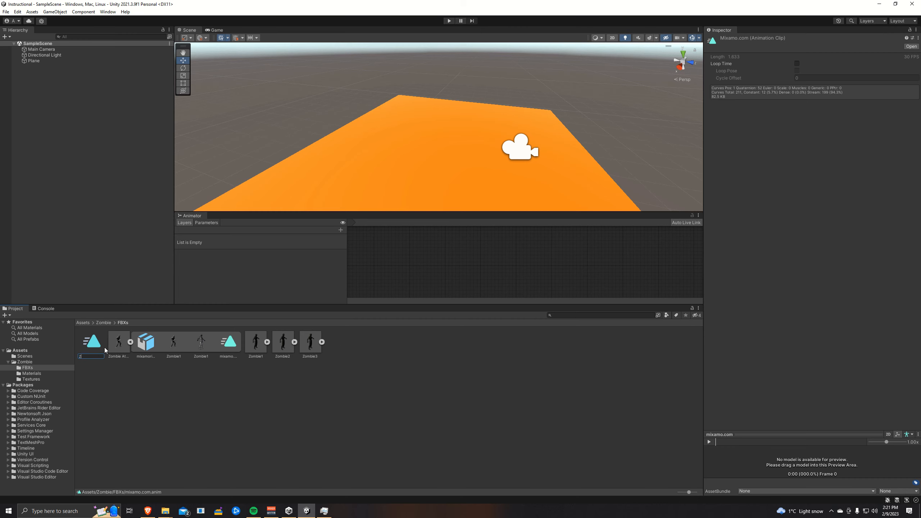
{"action": "type", "text": "ack"}
{"action": "key", "text": "Return"}
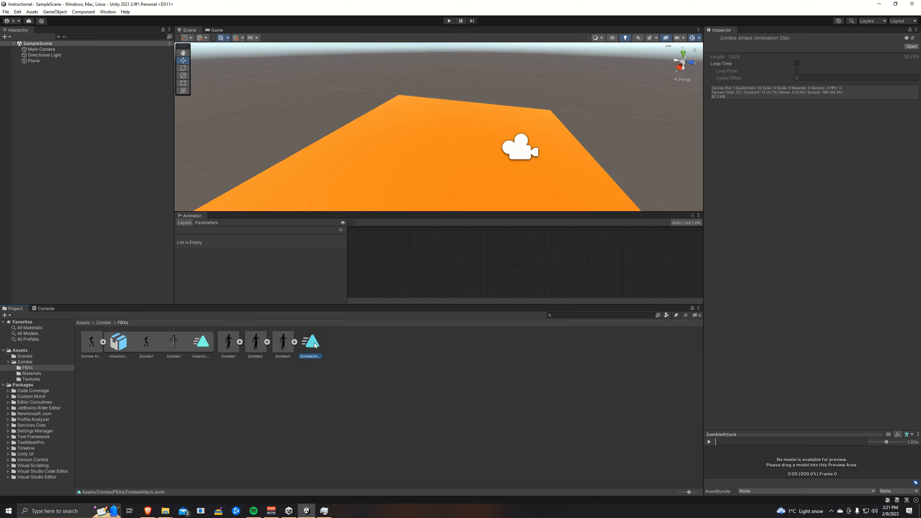
- Place the Zombie Attack model into the scene on the plane and select it in the hierarchy
{"action": "left_click", "coordinate": [335, 349]}
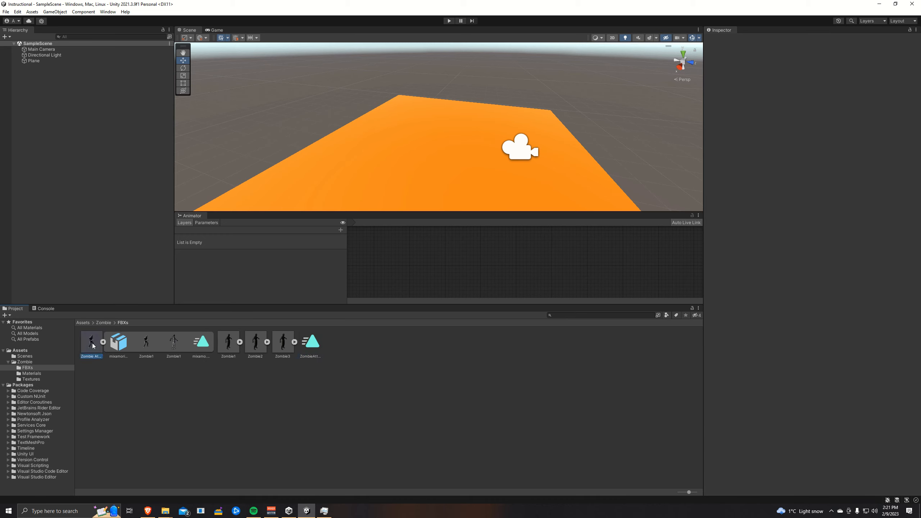
{"action": "left_click_drag", "start_coordinate": [92, 343], "coordinate": [427, 158]}
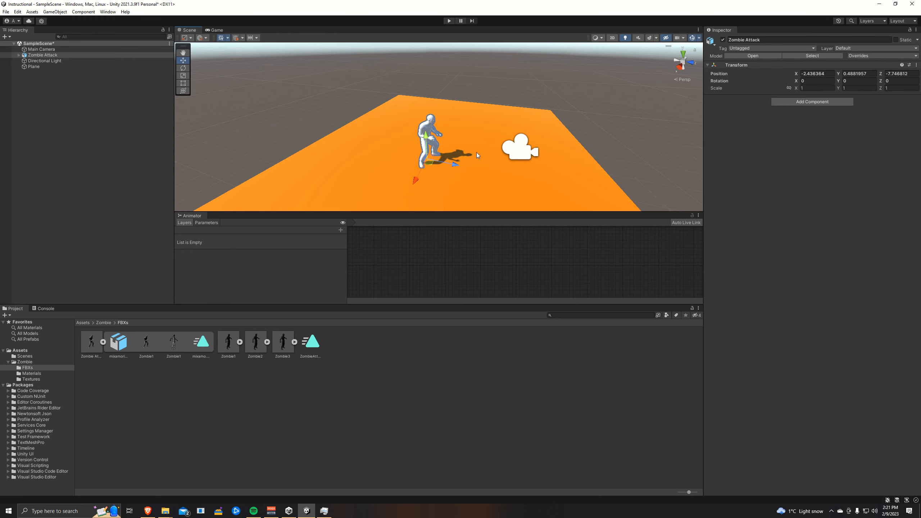
{"action": "left_click", "coordinate": [518, 154]}
{"action": "left_click", "coordinate": [19, 55]}
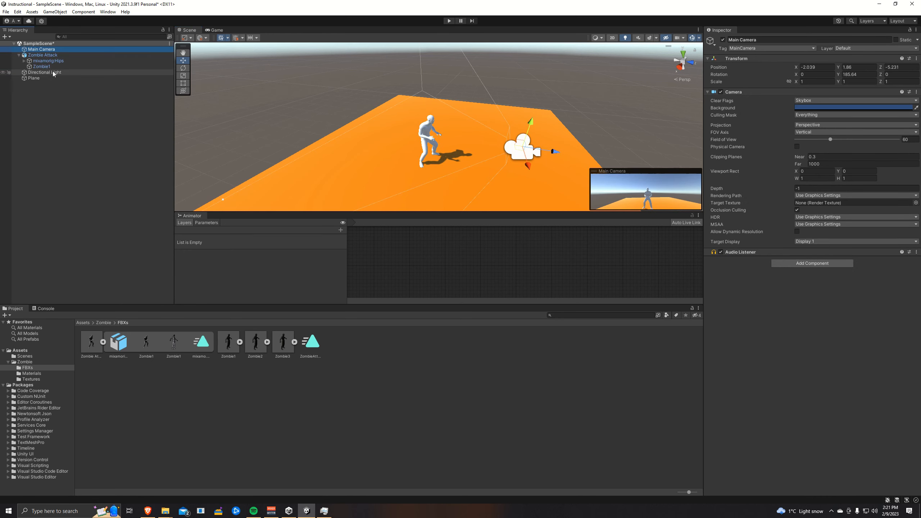
{"action": "left_click", "coordinate": [55, 55]}
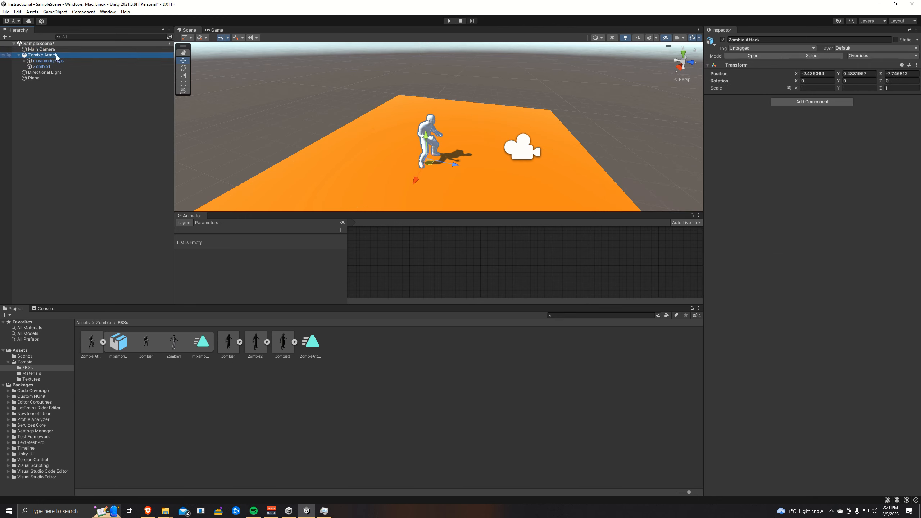
- Open the Animation window and create an animator with a new clip named Idle for the Zombie Attack object
{"action": "left_click", "coordinate": [108, 11]}
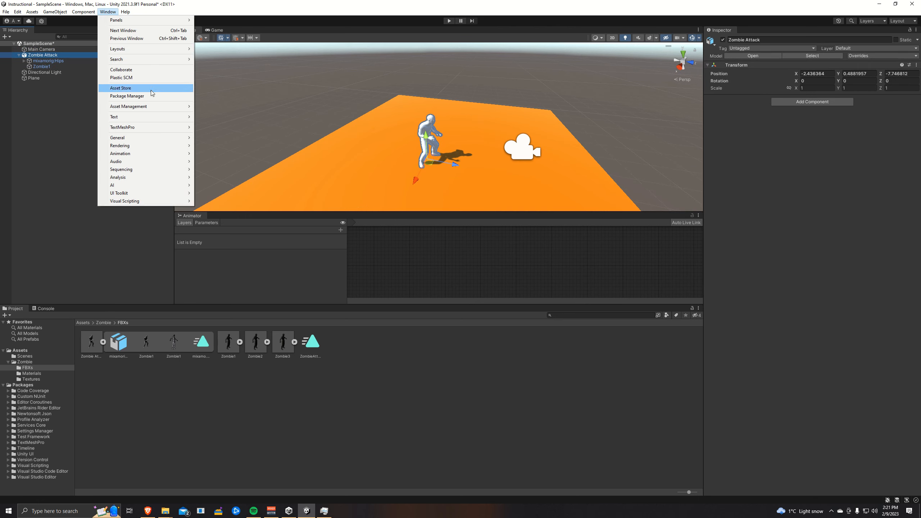
{"action": "mouse_move", "coordinate": [164, 155]}
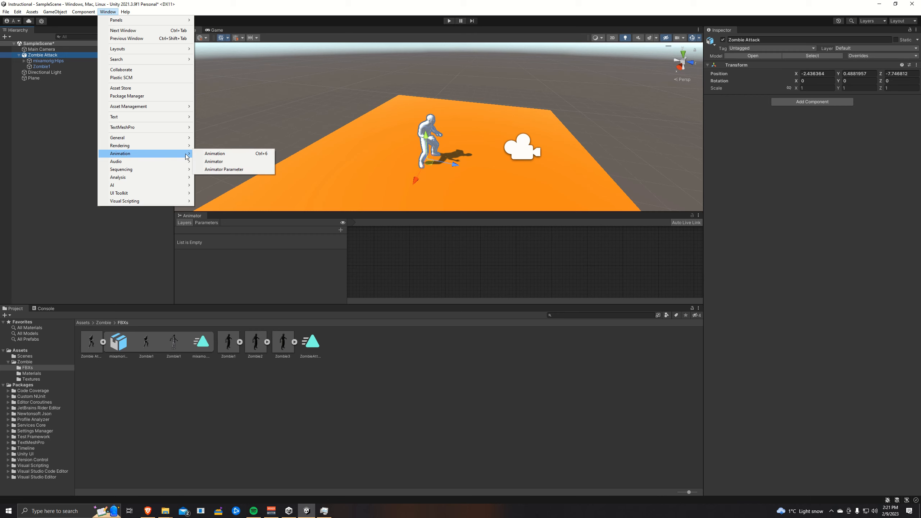
{"action": "left_click", "coordinate": [229, 154]}
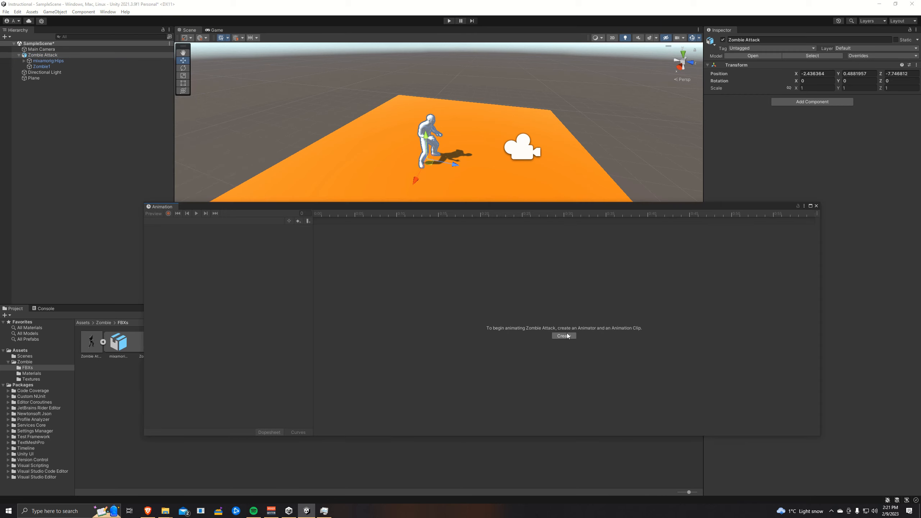
{"action": "left_click", "coordinate": [564, 336]}
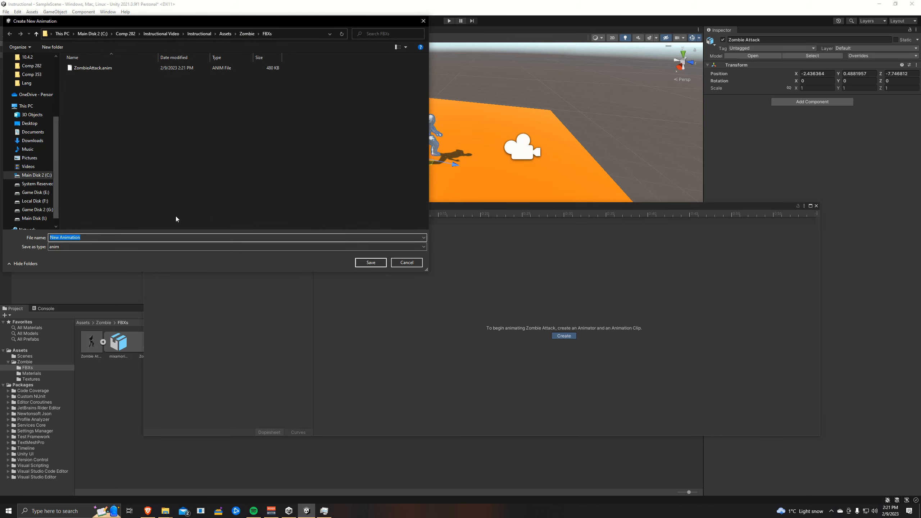
{"action": "type", "text": "Idle"}
{"action": "key", "text": "Return"}
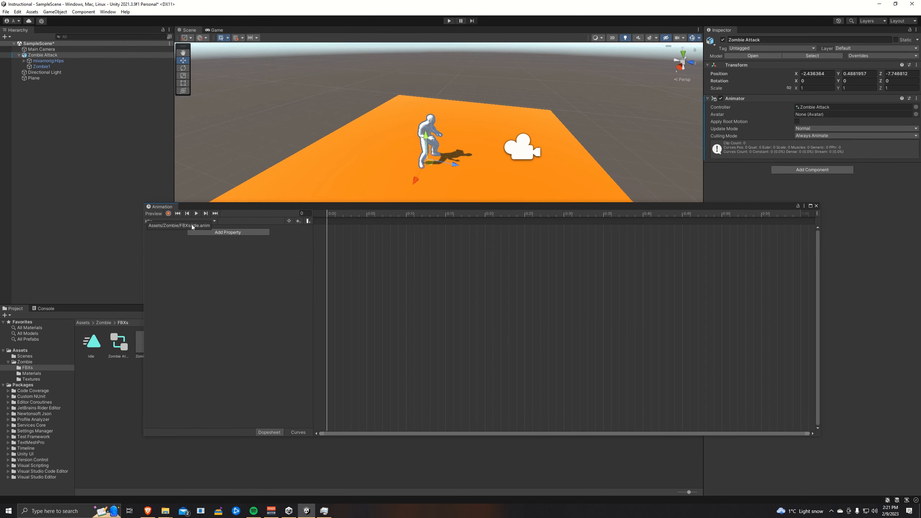
- Open the Zombie Attack animator controller and move its Idle state next to Entry
{"action": "left_click", "coordinate": [816, 206]}
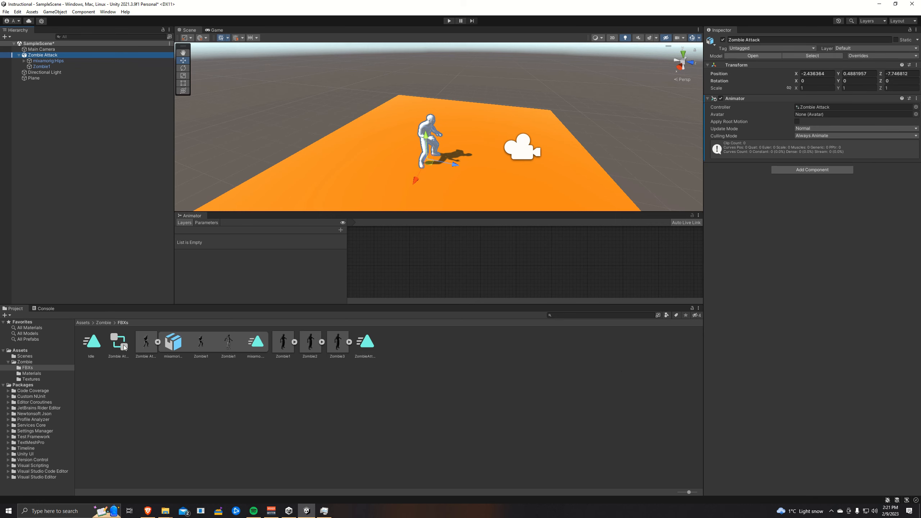
{"action": "left_click", "coordinate": [124, 345]}
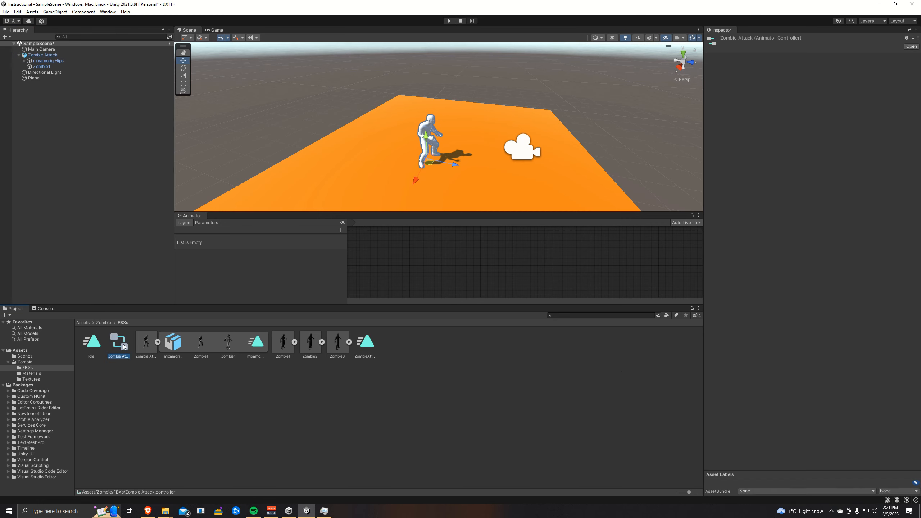
{"action": "left_click", "coordinate": [96, 343]}
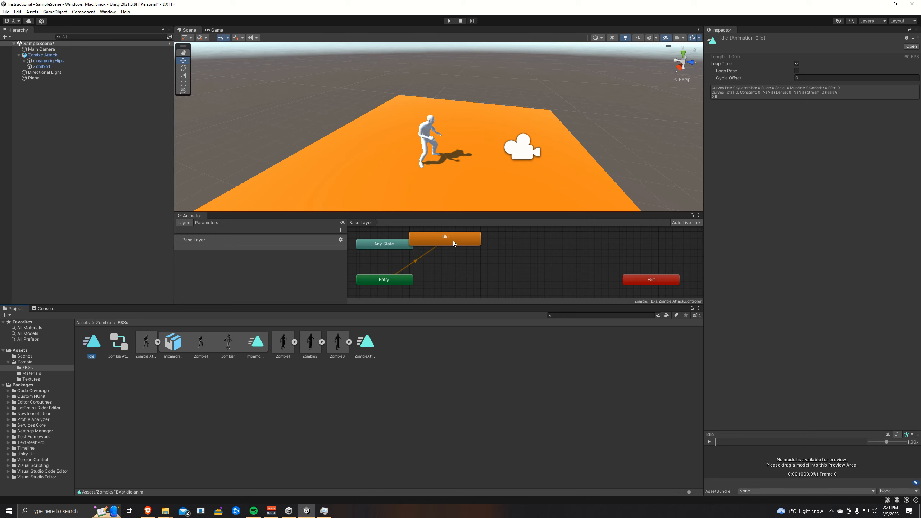
{"action": "left_click_drag", "start_coordinate": [453, 240], "coordinate": [484, 281]}
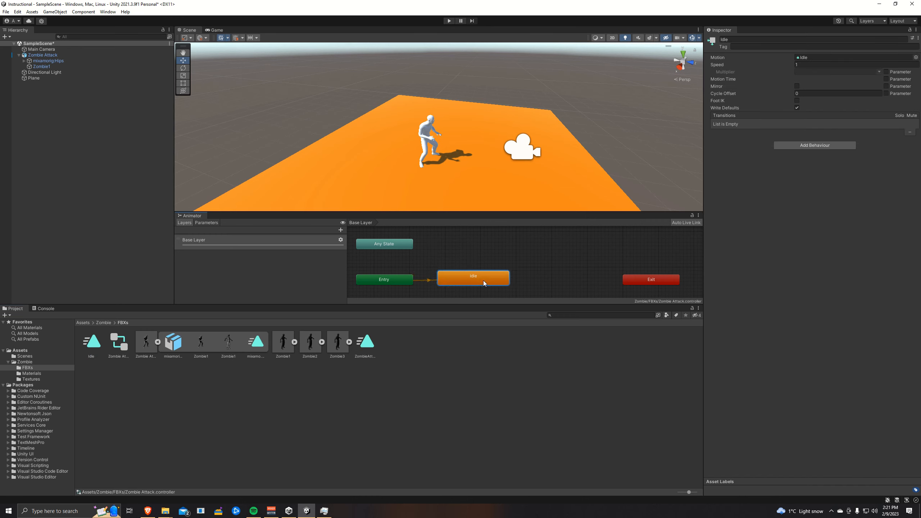
- Rename the Idle state ZombieAttack
{"action": "left_click", "coordinate": [792, 39]}
{"action": "type", "text": "Z"}
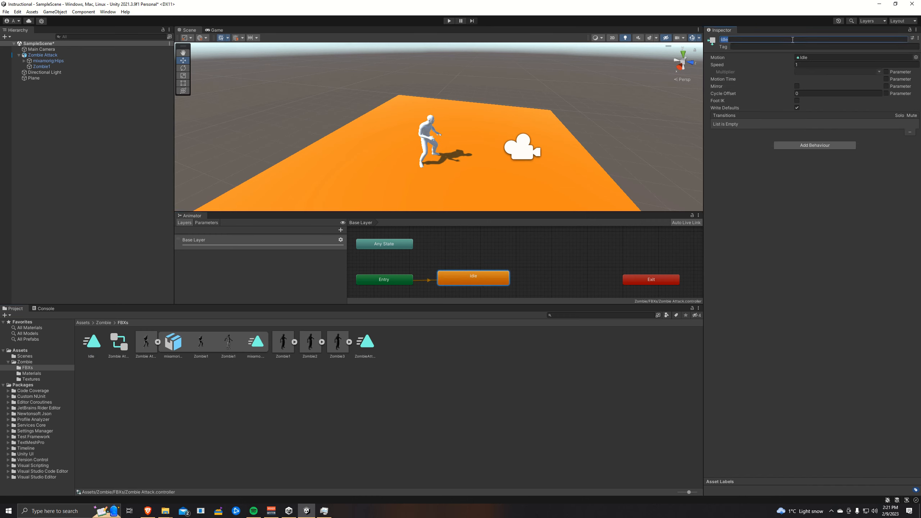
{"action": "type", "text": "ombieAttack"}
{"action": "key", "text": "Return"}
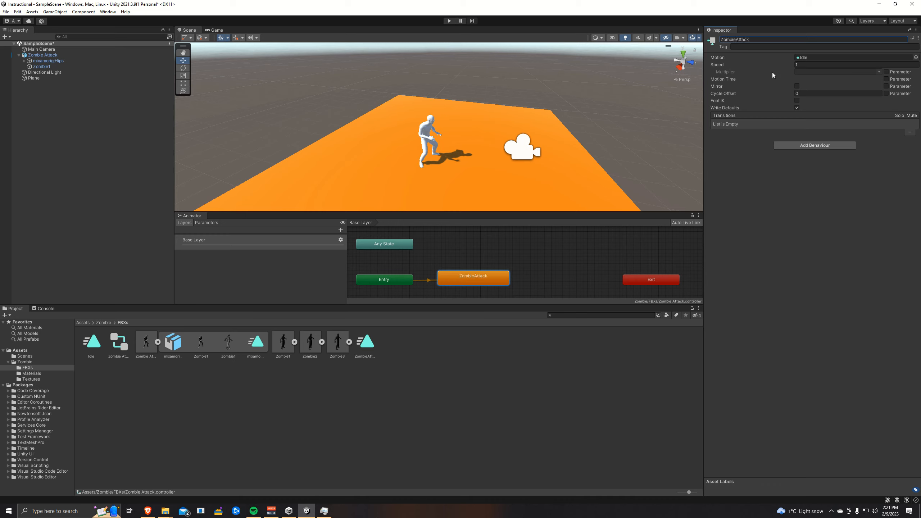